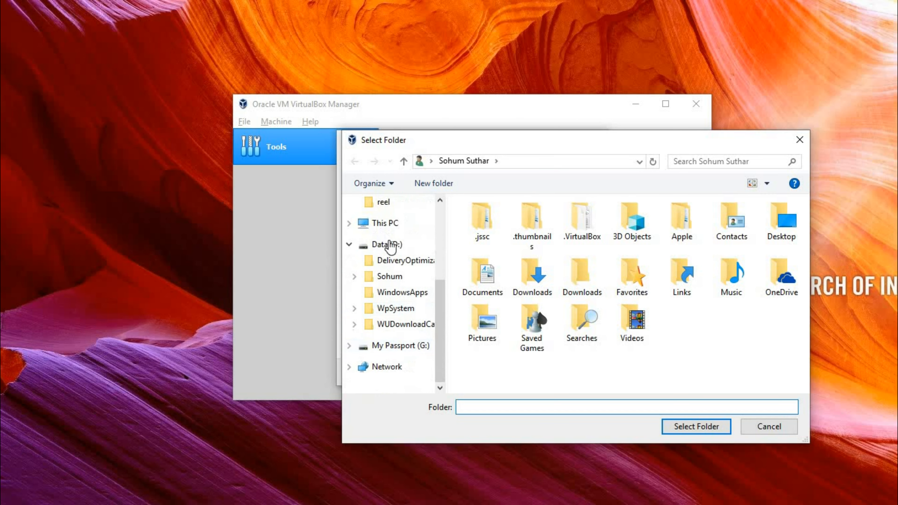
# Step: Set the machine folder to the VirtualBox VMs folder inside the personal folder on the Data (D:) drive
pyautogui.click(387, 245)
pyautogui.click(538, 251)
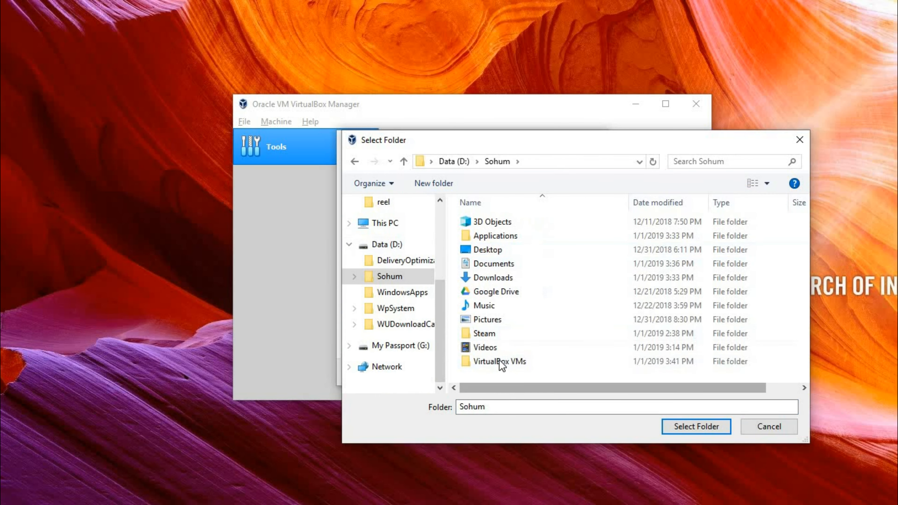
pyautogui.doubleClick(502, 364)
pyautogui.click(708, 426)
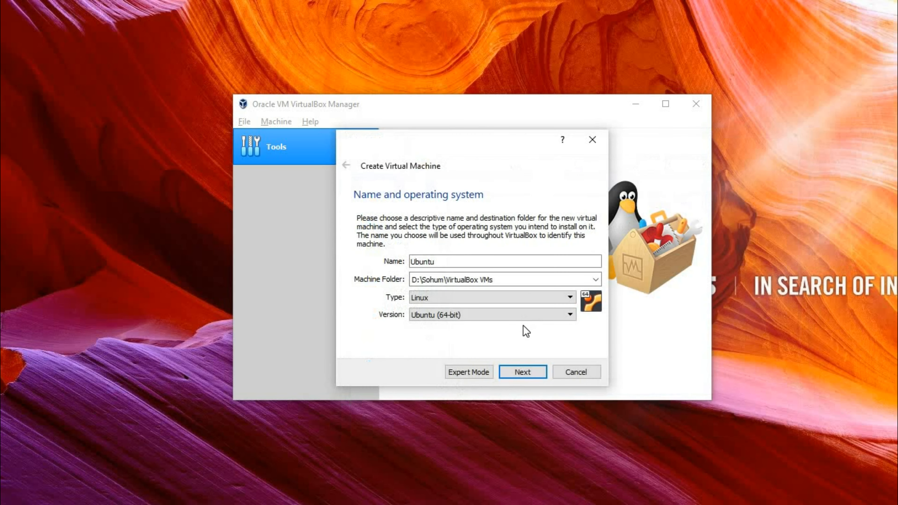
# Step: Keep the operating system type Linux with version Ubuntu (64-bit) and continue to the memory size settings
pyautogui.click(470, 297)
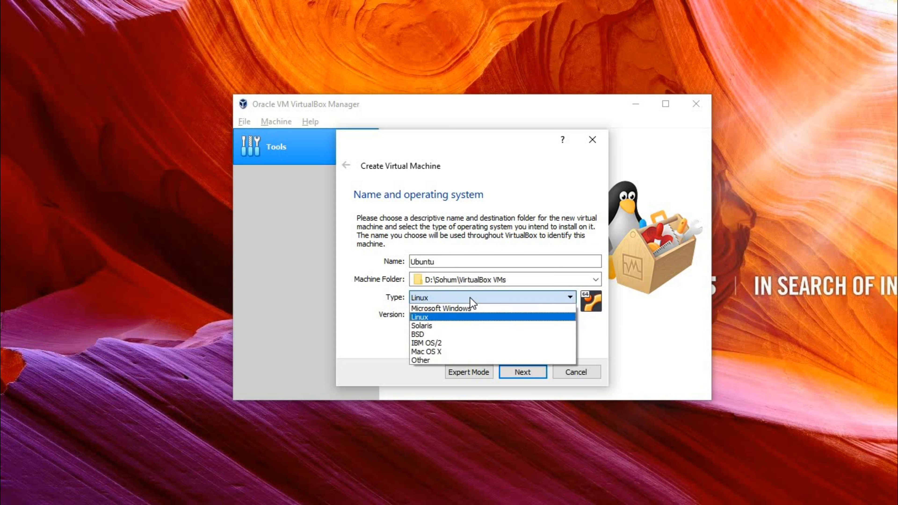
pyautogui.click(470, 298)
pyautogui.click(484, 319)
pyautogui.press('Escape')
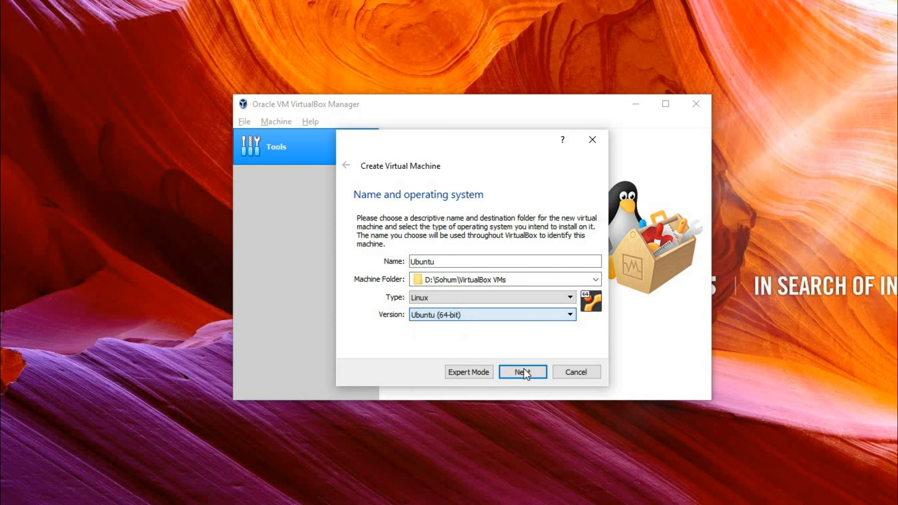
pyautogui.click(522, 371)
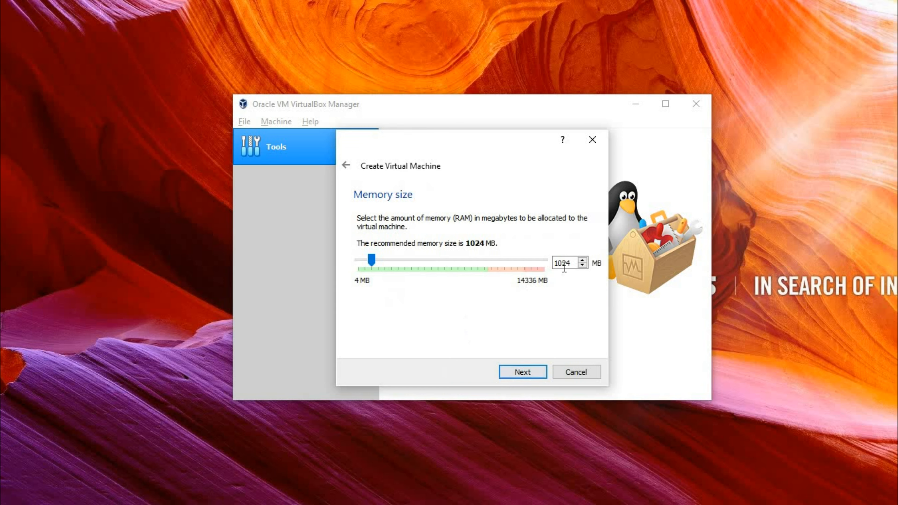
# Step: Replace the recommended memory size with 6000 MB
pyautogui.moveTo(568, 266); pyautogui.dragTo(335, 255)
pyautogui.write('1')
pyautogui.press('Delete')
pyautogui.press('BackSpace')
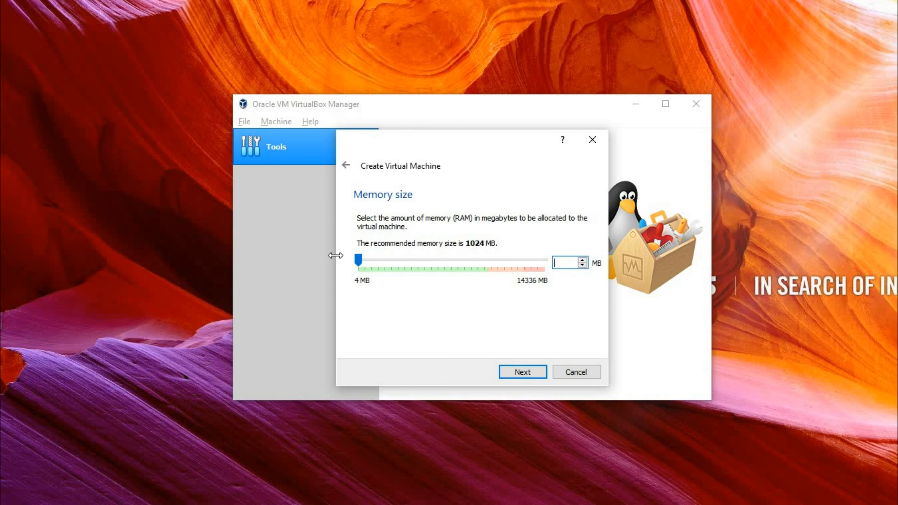
pyautogui.write('6000')
# Step: Try other memory sizes such as 1600 and 14000 MB, and return the value to 6000 MB
pyautogui.press('BackSpace')
pyautogui.press('BackSpace')
pyautogui.press('BackSpace')
pyautogui.press('BackSpace')
pyautogui.write('1600')
pyautogui.press('BackSpace')
pyautogui.press('BackSpace')
pyautogui.press('BackSpace')
pyautogui.press('BackSpace')
pyautogui.write('14000')
pyautogui.press('BackSpace')
pyautogui.press('BackSpace')
pyautogui.press('BackSpace')
pyautogui.write('24')
pyautogui.press('BackSpace')
pyautogui.press('BackSpace')
pyautogui.press('BackSpace')
pyautogui.press('BackSpace')
pyautogui.write('6000')
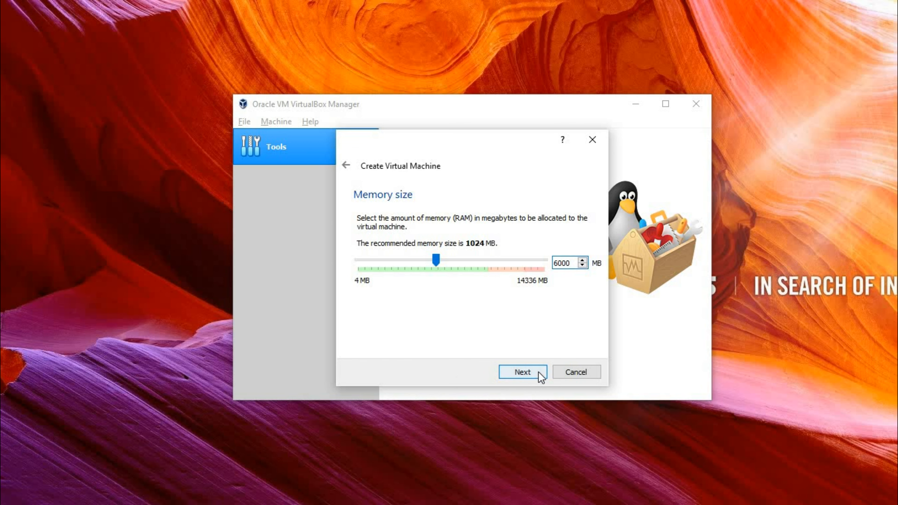
# Step: Accept the memory size and start creating a new VDI virtual hard disk with dynamically allocated storage
pyautogui.click(536, 373)
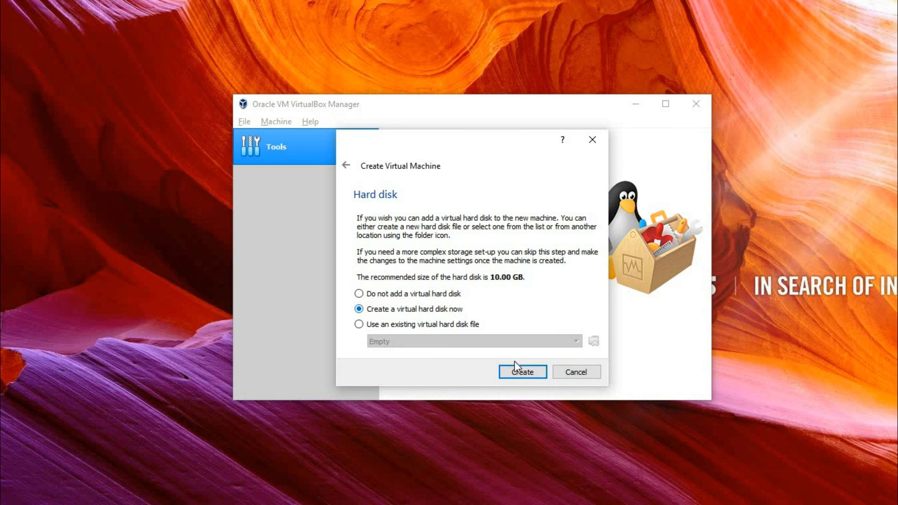
pyautogui.click(522, 372)
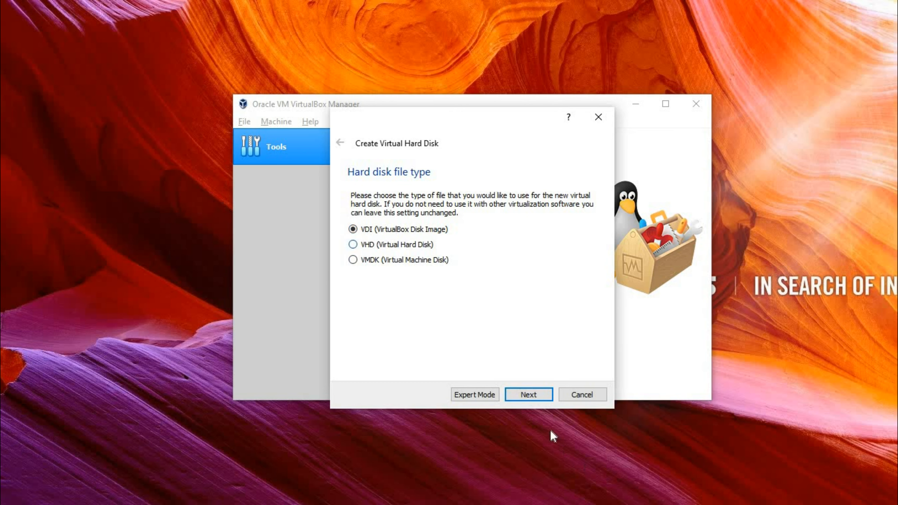
pyautogui.click(529, 388)
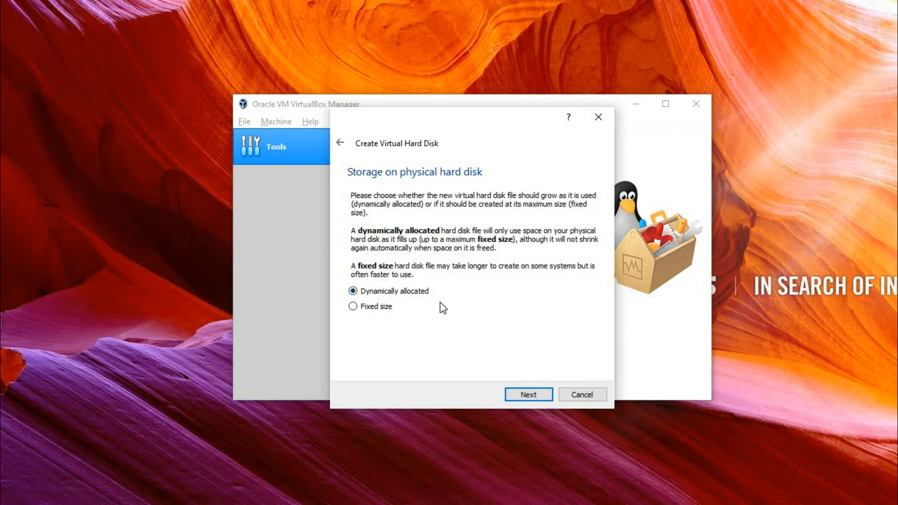
pyautogui.click(534, 389)
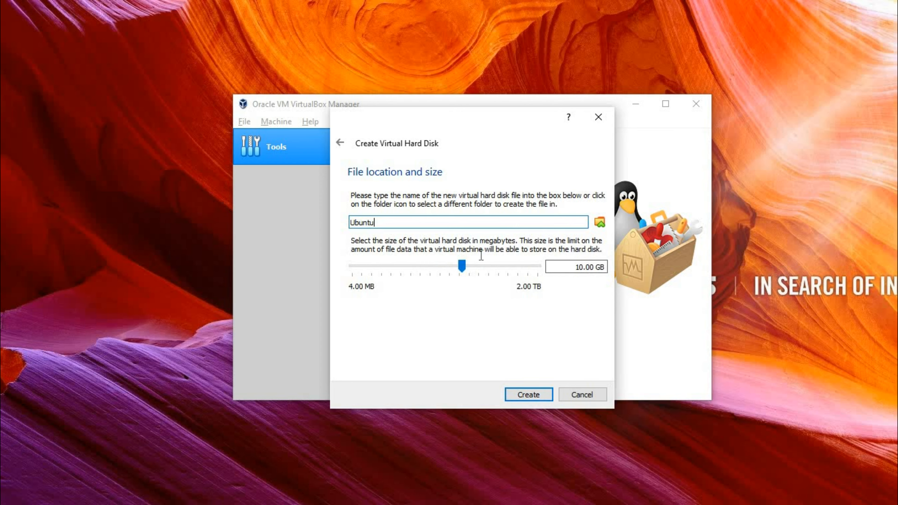
# Step: Set the virtual hard disk size to 20.00 GB, keep the file name Ubuntu, and create the disk
pyautogui.moveTo(586, 267); pyautogui.dragTo(575, 267)
pyautogui.write('10.')
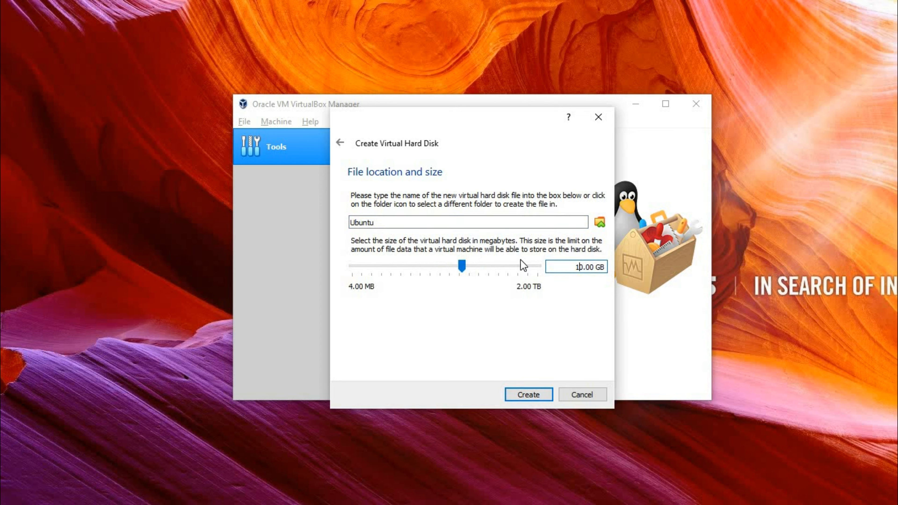
pyautogui.press('Left')
pyautogui.press('BackSpace')
pyautogui.press('BackSpace')
pyautogui.write('20')
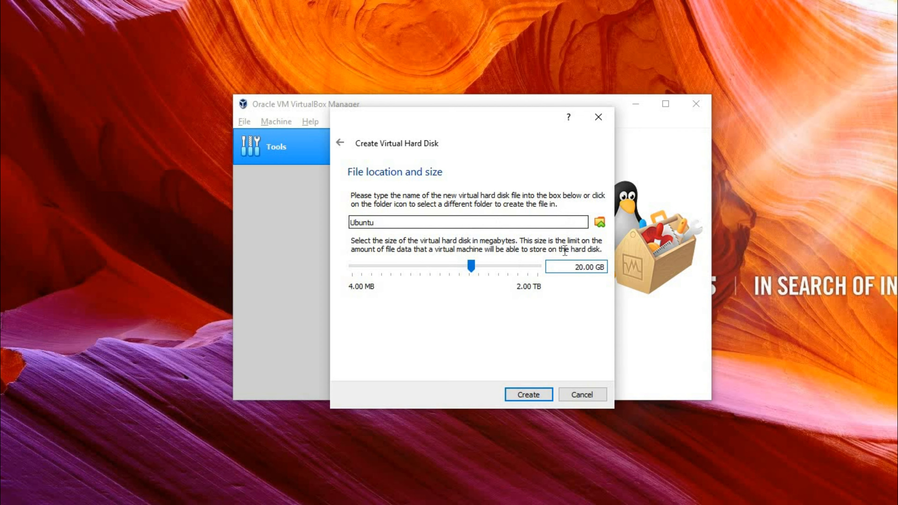
pyautogui.click(471, 224)
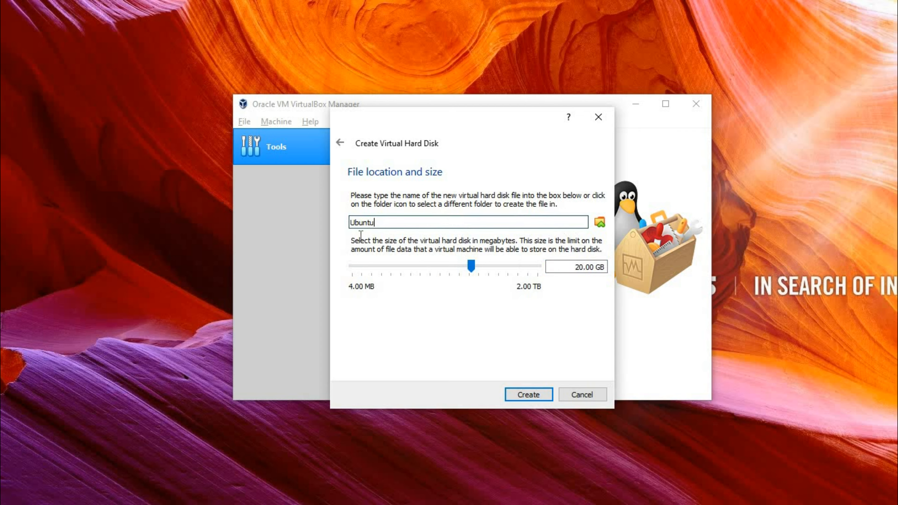
pyautogui.click(538, 397)
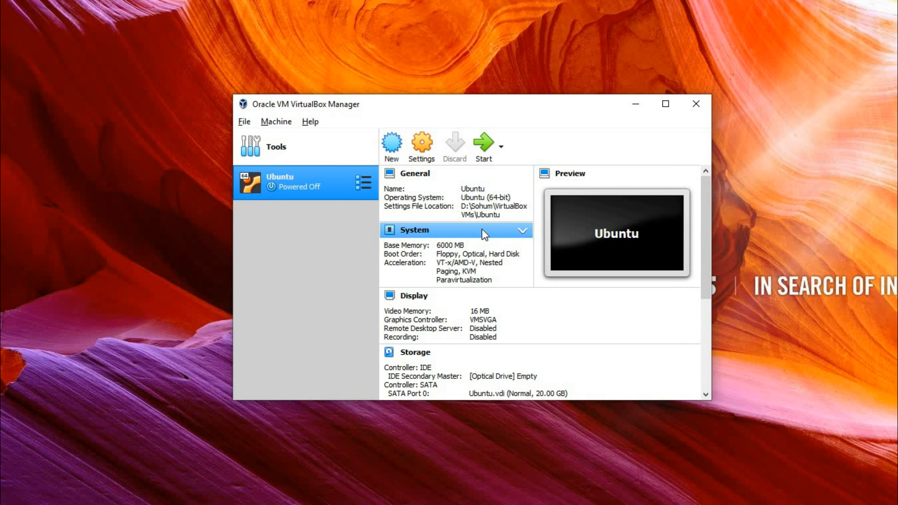
pyautogui.scroll(-5, 568, 310)
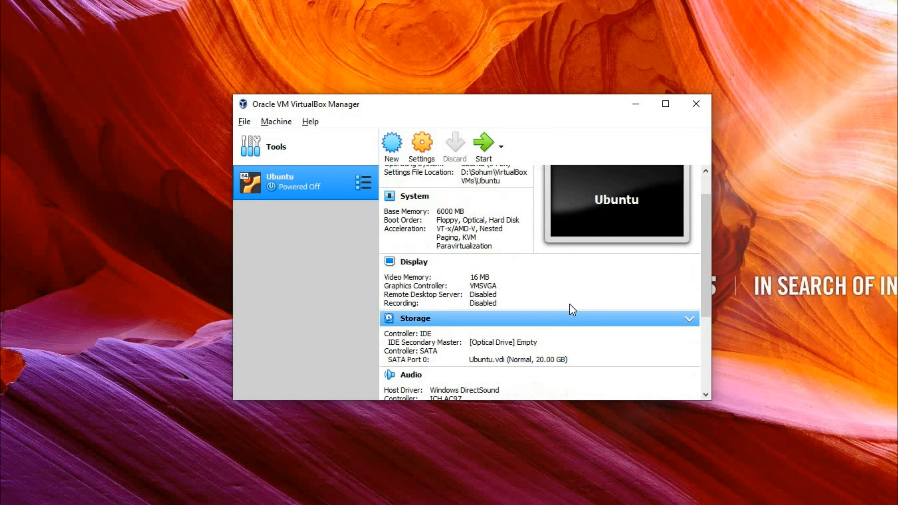
pyautogui.scroll(5, 571, 308)
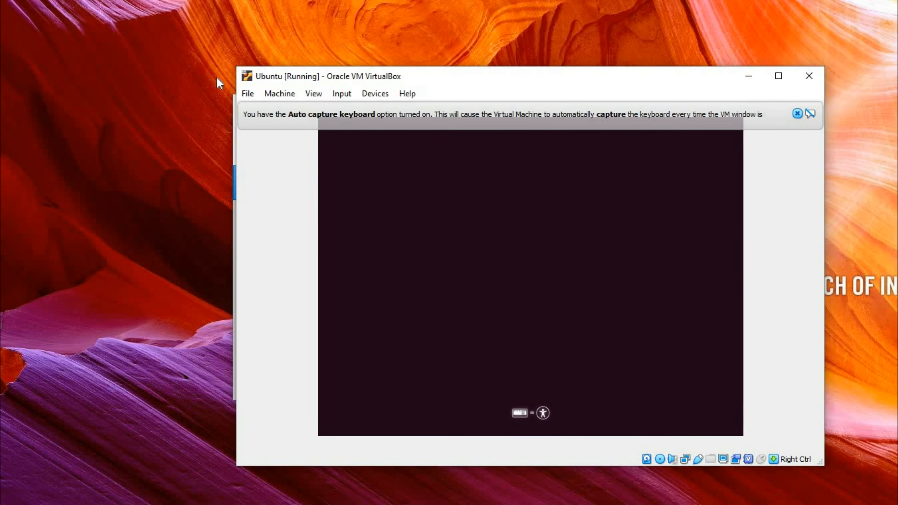
# Step: Start the Ubuntu installation in English and accept the English (US) keyboard layout
pyautogui.moveTo(239, 69); pyautogui.dragTo(112, 35)
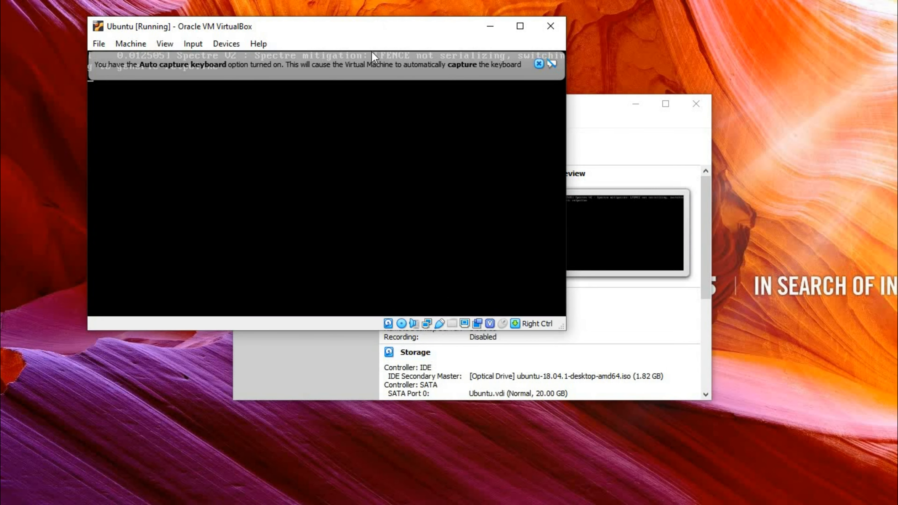
pyautogui.moveTo(357, 22); pyautogui.dragTo(513, 111)
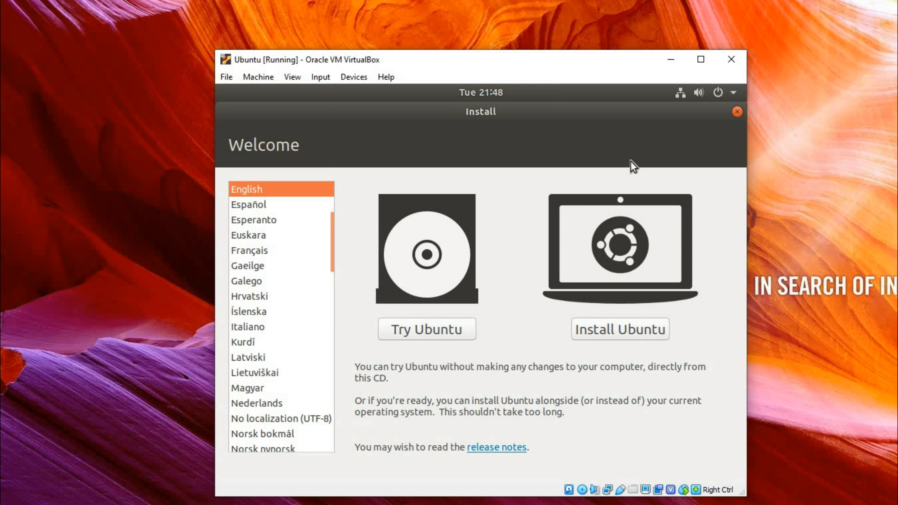
pyautogui.click(640, 329)
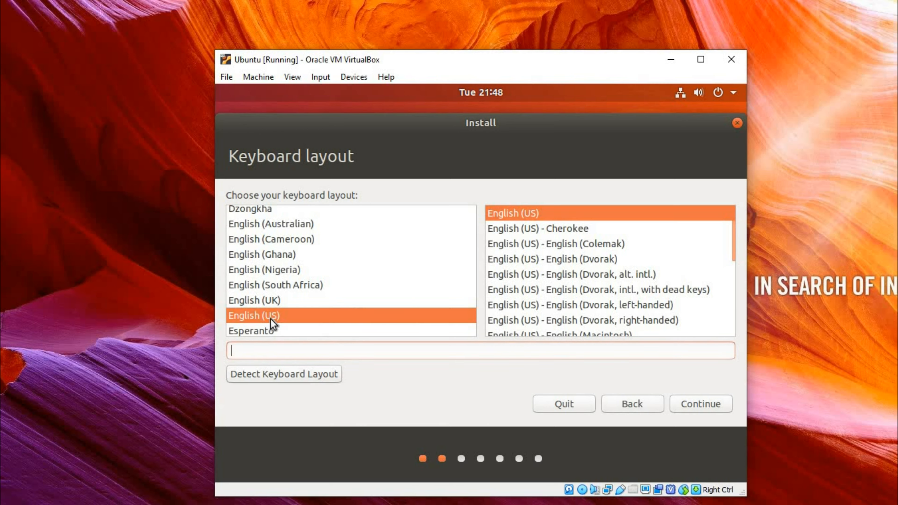
pyautogui.press('Return')
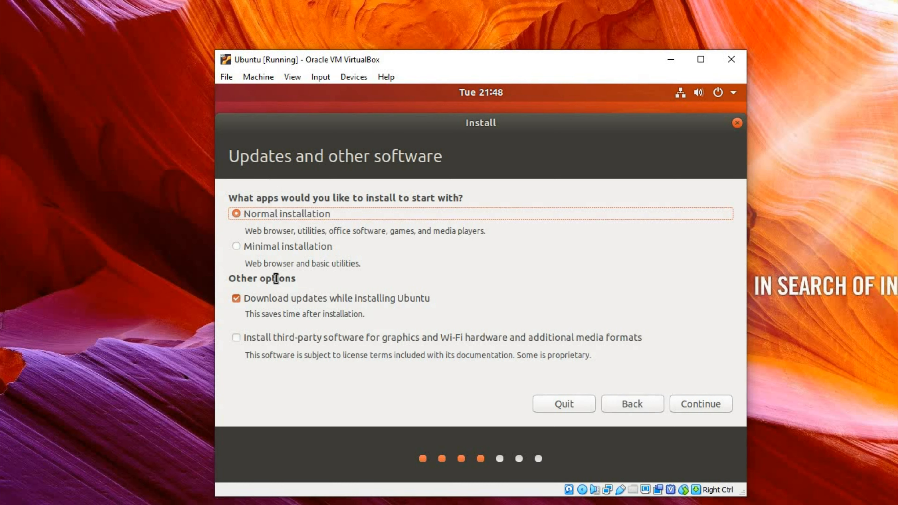
# Step: Keep the normal installation, enable third-party software for graphics, Wi-Fi hardware and additional media formats, and continue
pyautogui.click(253, 342)
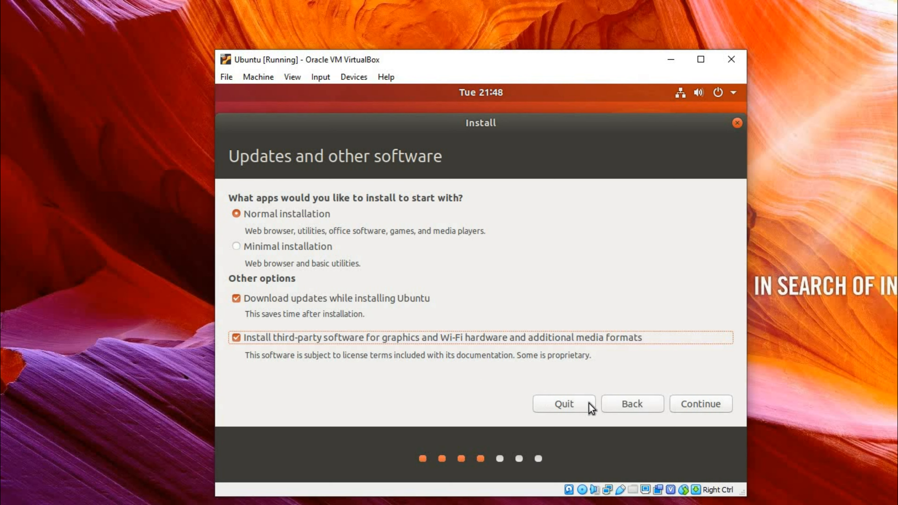
pyautogui.click(696, 402)
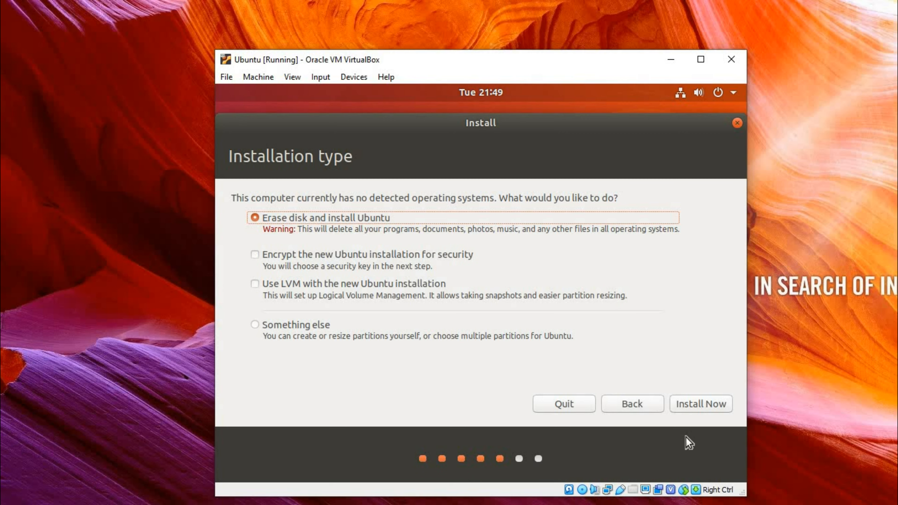
# Step: Start the installation with Erase disk and install Ubuntu, approve the disk changes, and accept Chicago as the location
pyautogui.click(701, 404)
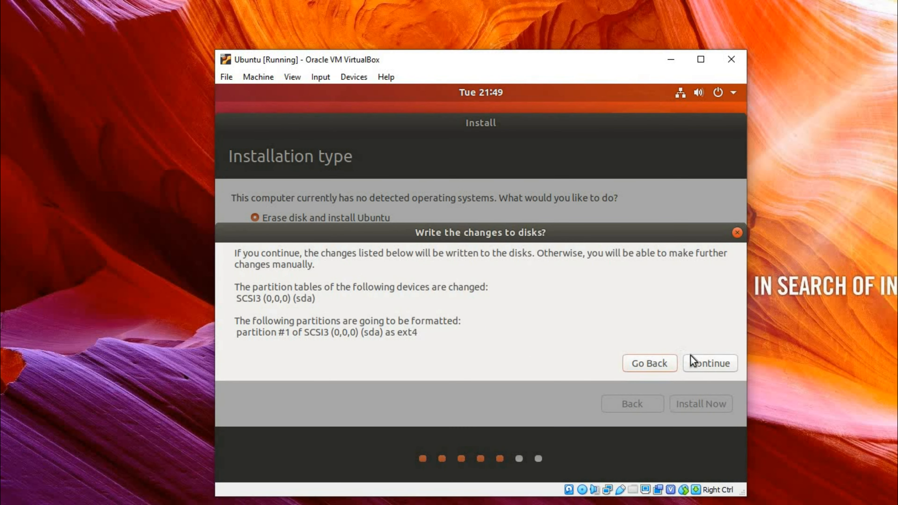
pyautogui.click(700, 365)
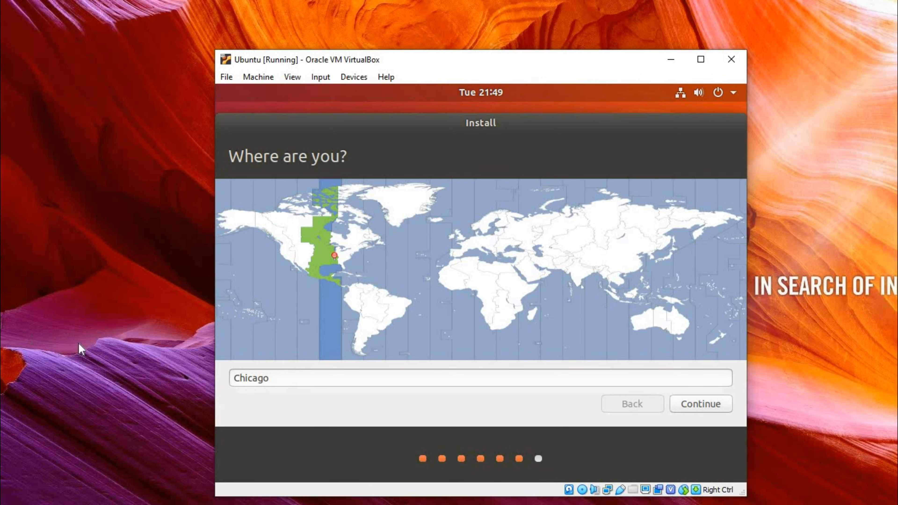
pyautogui.click(721, 406)
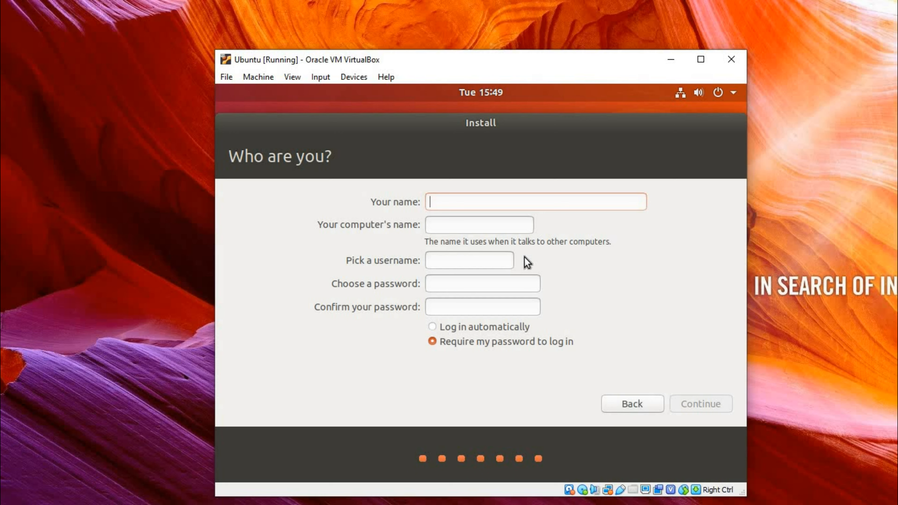
# Step: Enter the account owner's full name for the new installation, correcting its capitalization
pyautogui.write('SOhum Sutha')
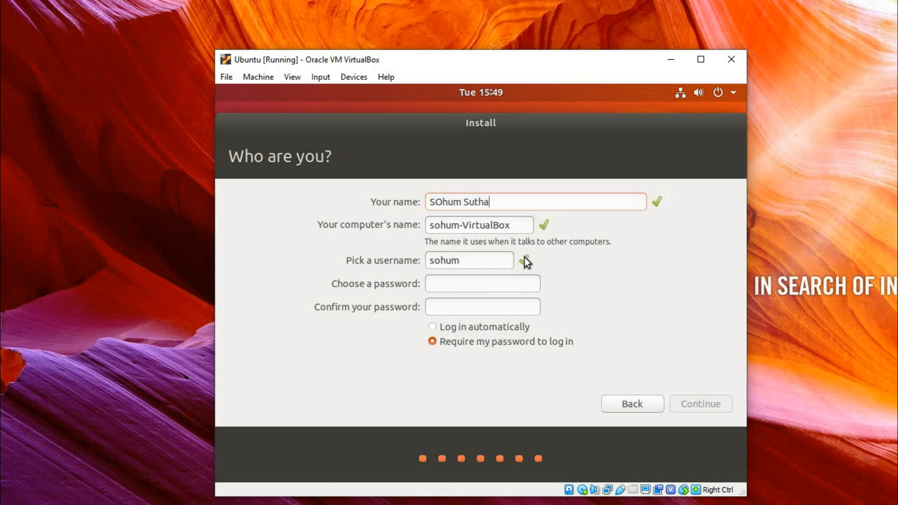
pyautogui.write('r')
pyautogui.hotkey('ctrl', 'Left')
pyautogui.press('BackSpace')
pyautogui.write('o')
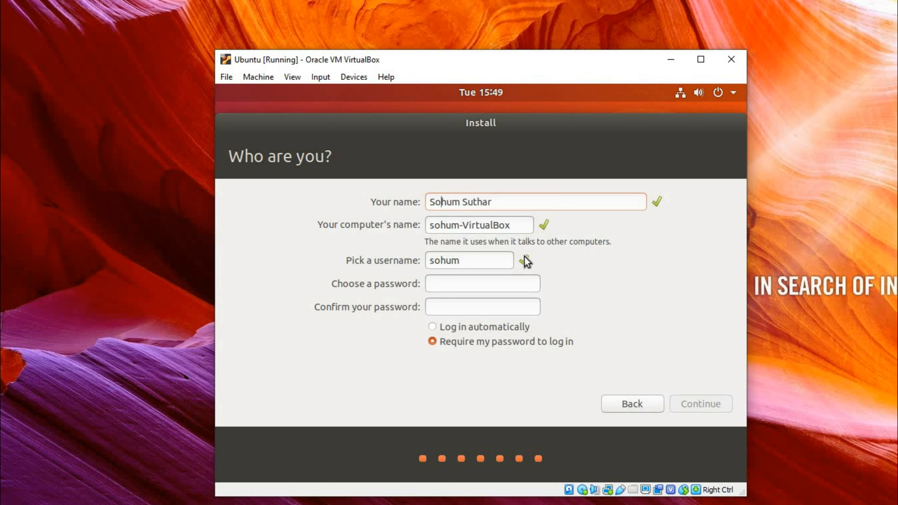
# Step: Enter and confirm the account password, keep the password required at login, and continue the installation
pyautogui.click(470, 284)
pyautogui.write('•••••••')
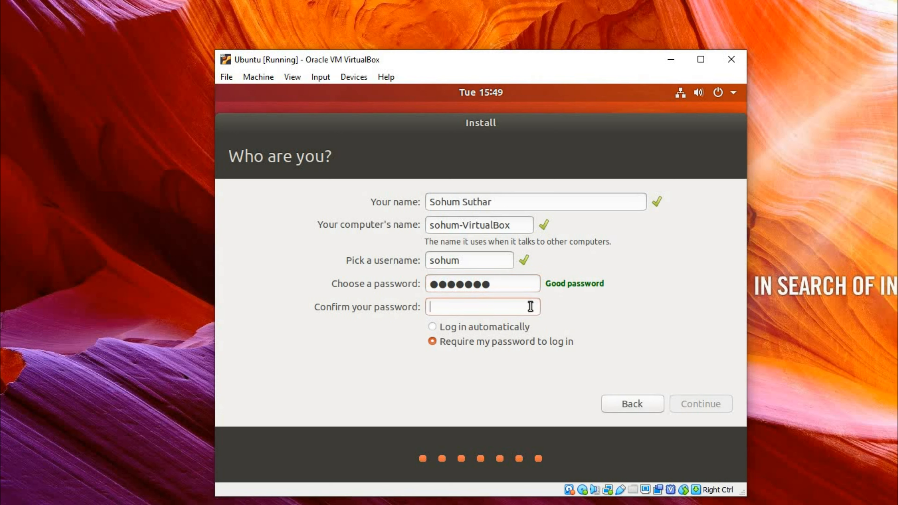
pyautogui.write('•••••••')
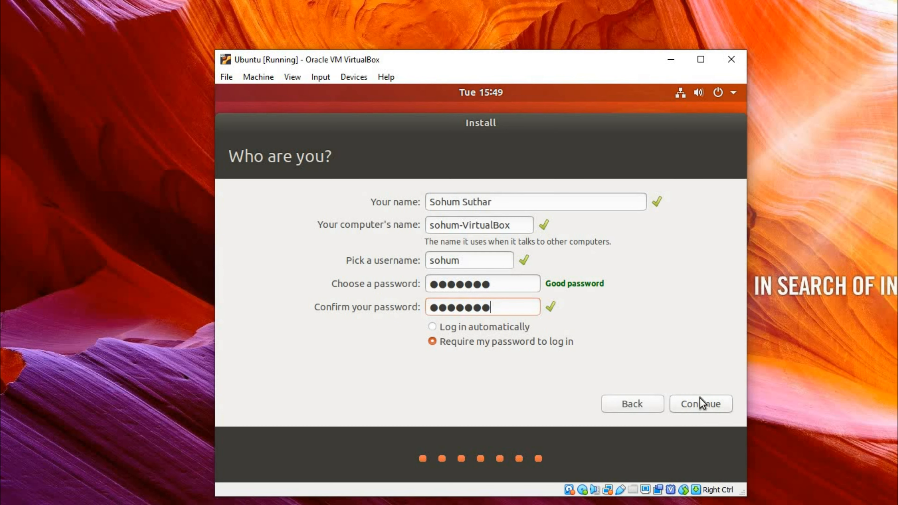
pyautogui.click(702, 404)
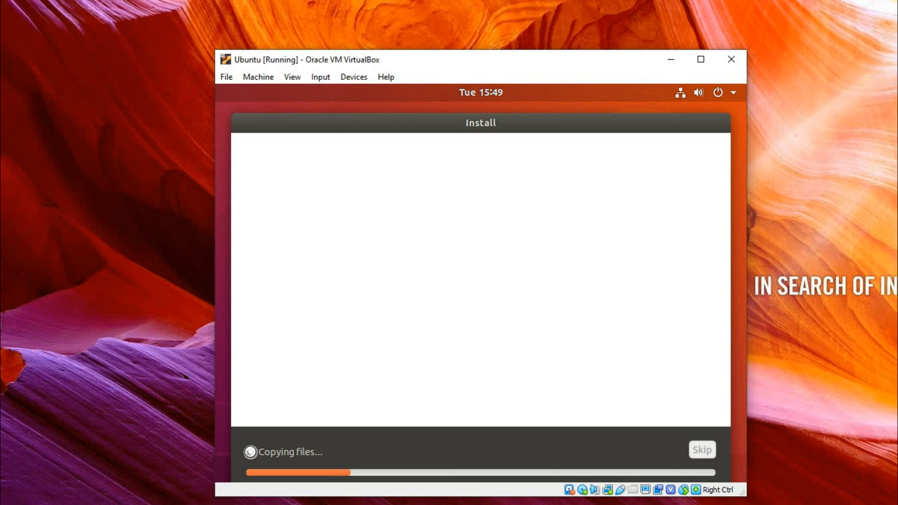
# Step: Restart the virtual machine once the installation is complete and select the user account on the login screen
pyautogui.click(250, 452)
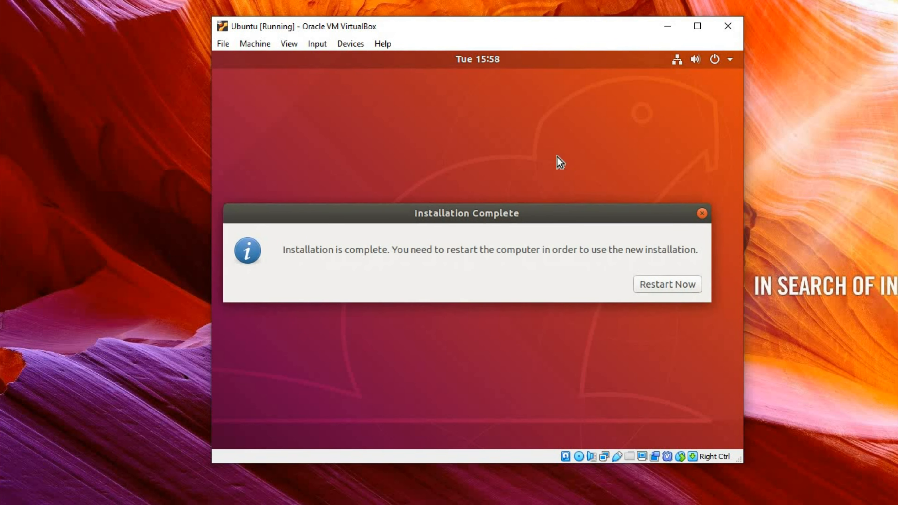
pyautogui.click(648, 286)
pyautogui.click(657, 286)
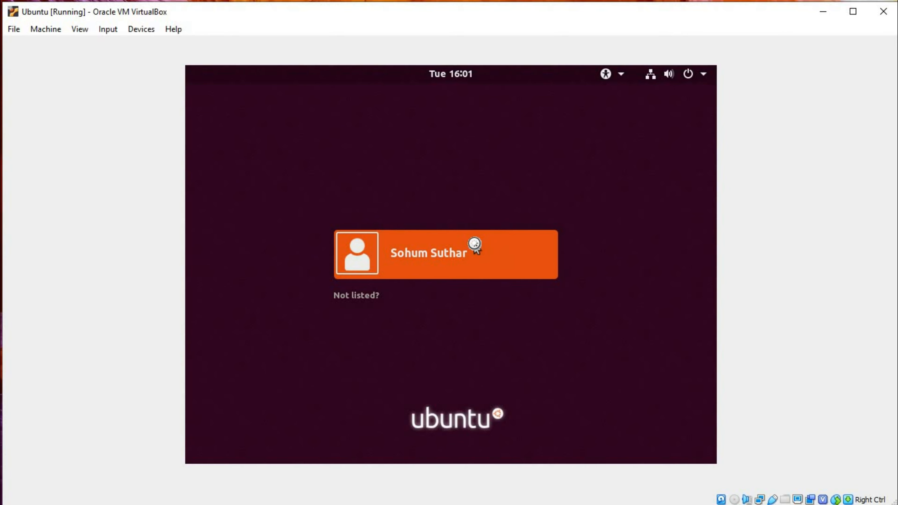
pyautogui.click(473, 245)
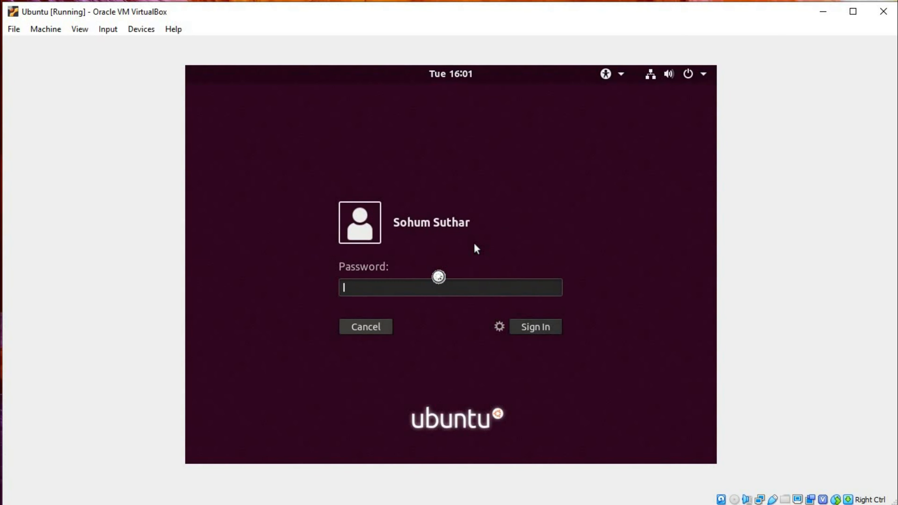